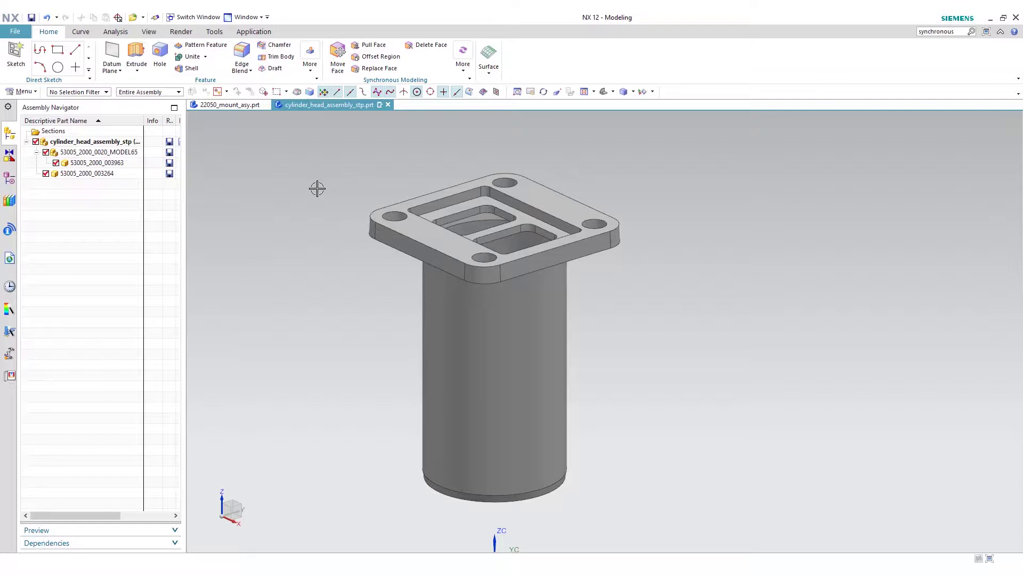
# Step: Make flange part 53005_2000_003264 the work part from the Assembly Navigator
pyautogui.click(407, 228)
pyautogui.rightClick(92, 175)
pyautogui.click(101, 185)
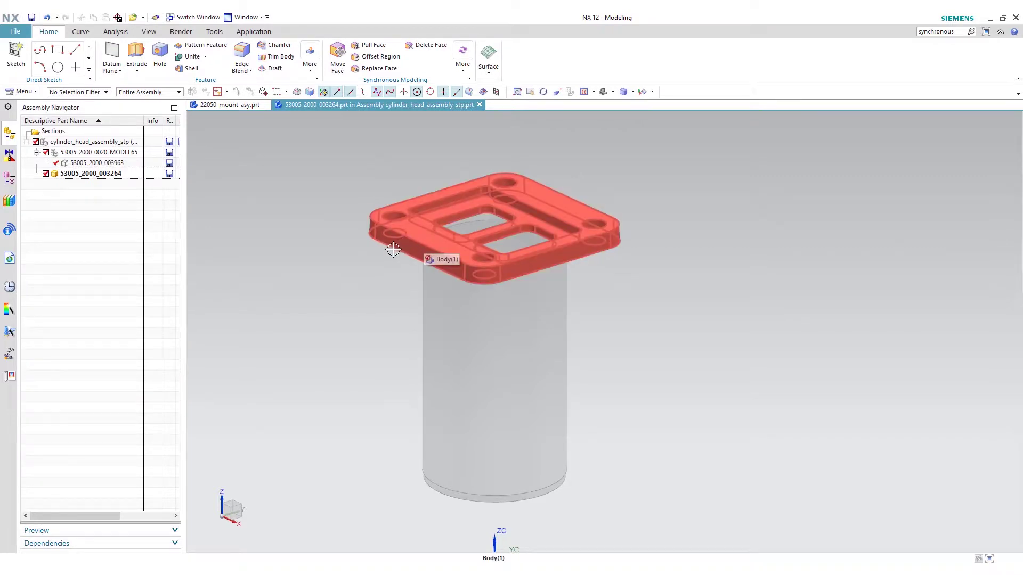
pyautogui.click(338, 60)
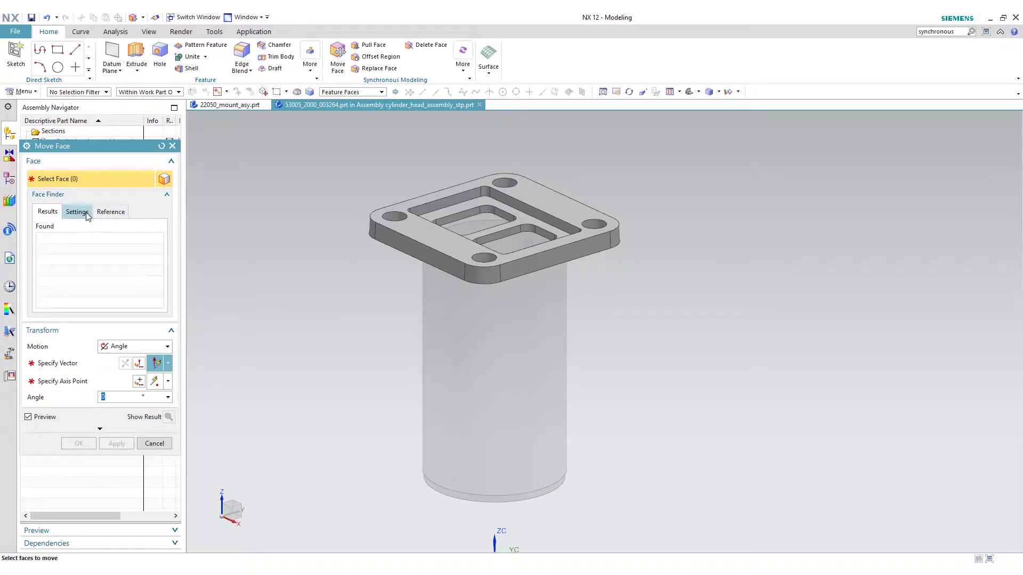
# Step: Select all 39 flange faces using the Feature Faces selection rule
pyautogui.click(77, 212)
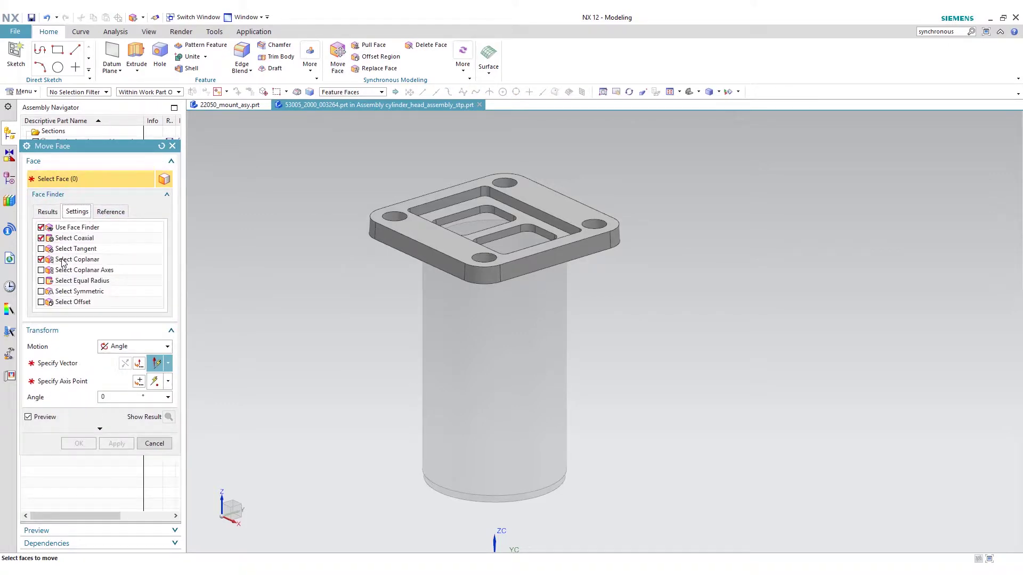
pyautogui.click(47, 211)
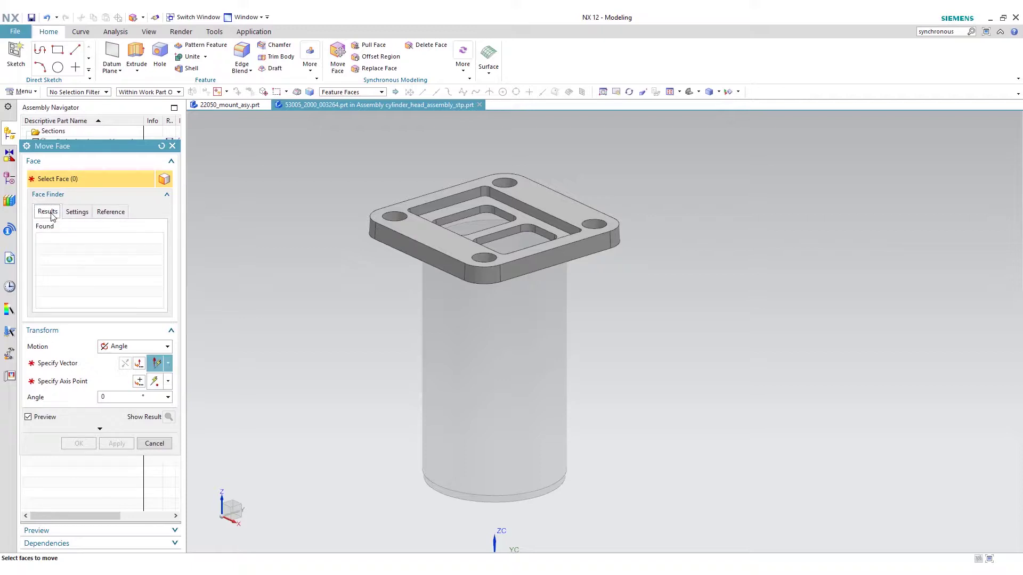
pyautogui.click(382, 93)
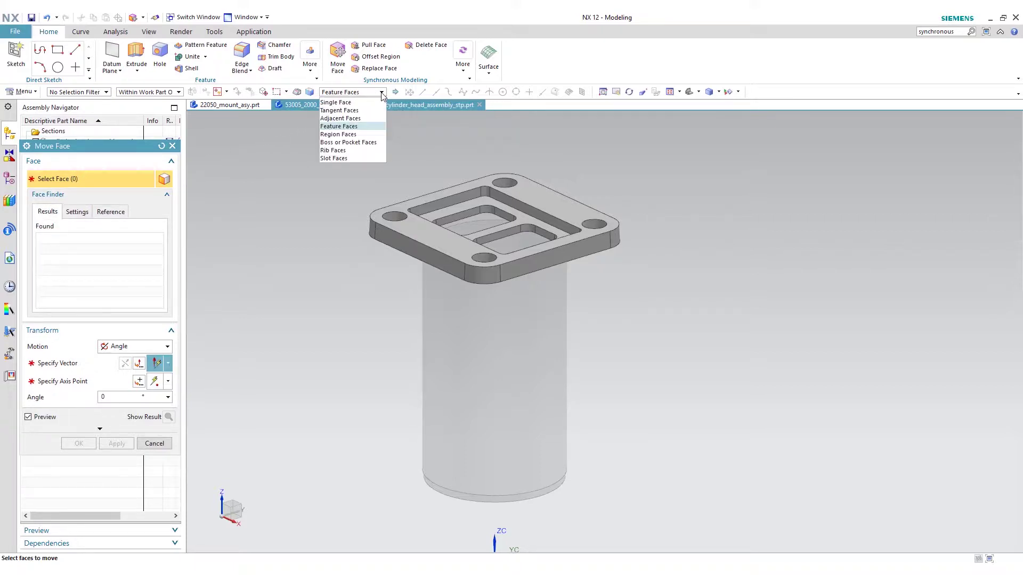
pyautogui.click(382, 93)
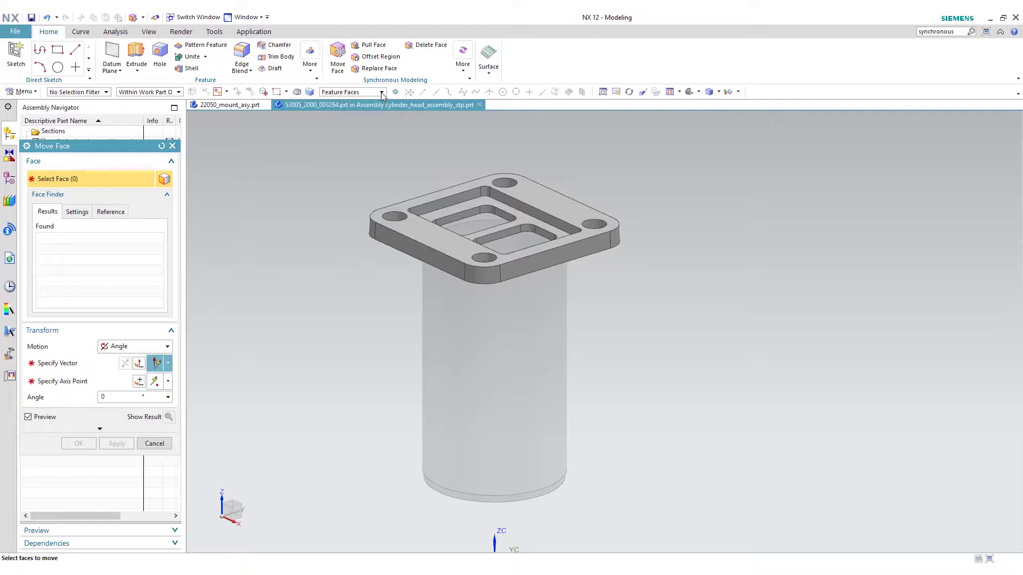
pyautogui.click(418, 232)
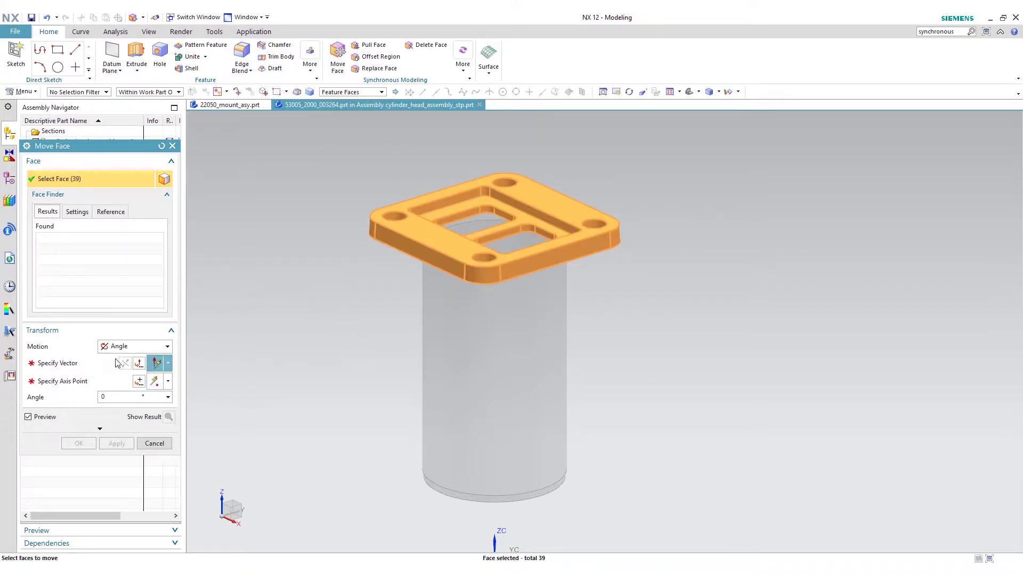
# Step: Rotate the selected faces 25° about the X-axis through the front edge midpoint
pyautogui.click(55, 366)
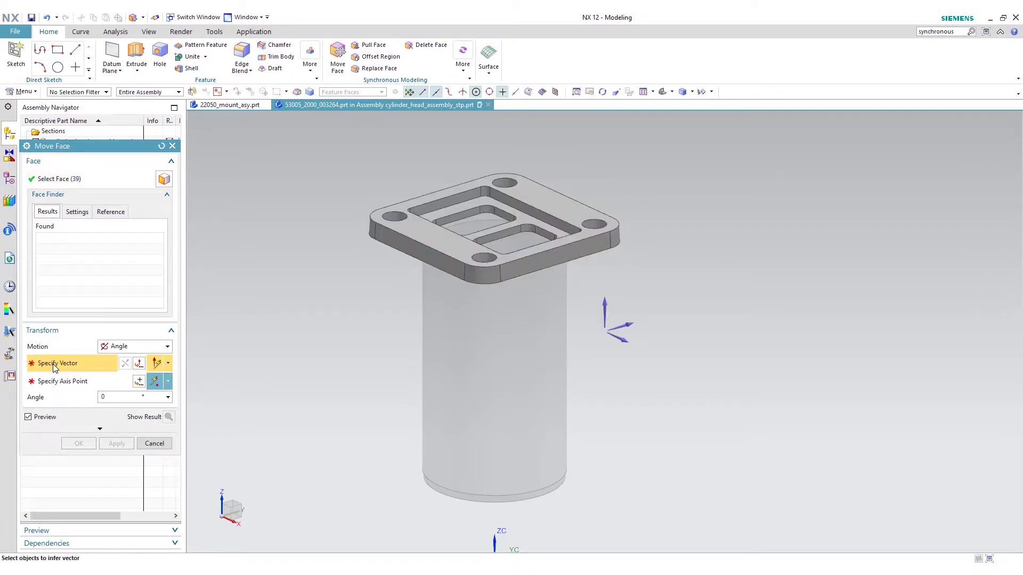
pyautogui.click(628, 338)
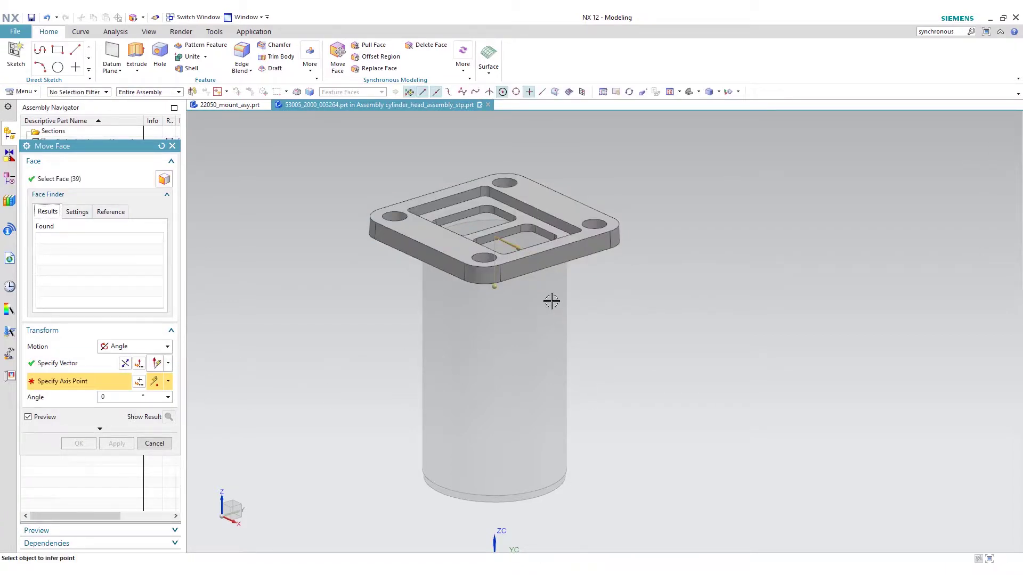
pyautogui.click(555, 249)
pyautogui.write('25')
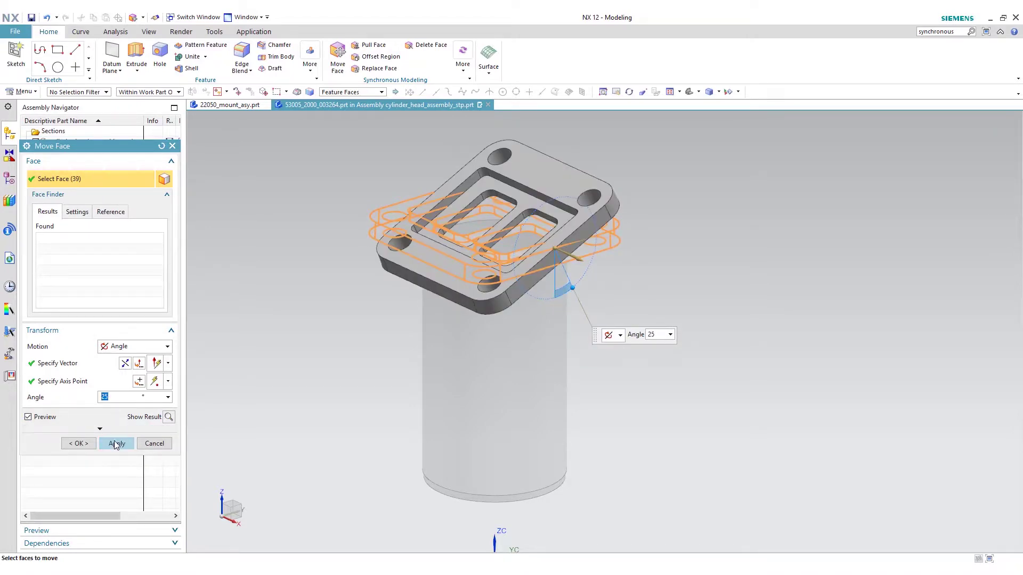
pyautogui.click(115, 445)
pyautogui.click(148, 444)
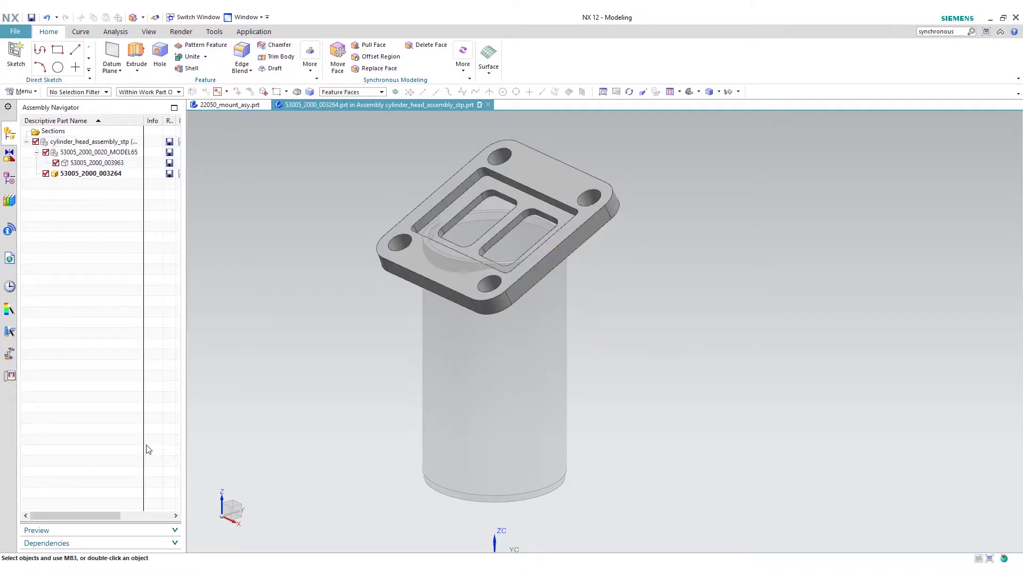
# Step: Switch the work part from the top assembly to cylinder part 53005_2000_003963
pyautogui.rightClick(83, 144)
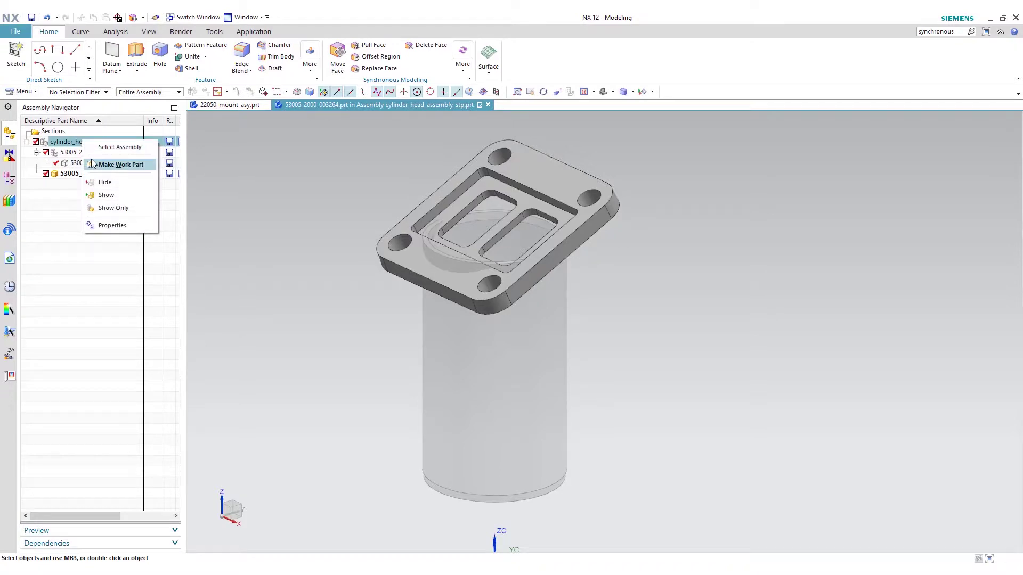
pyautogui.click(92, 164)
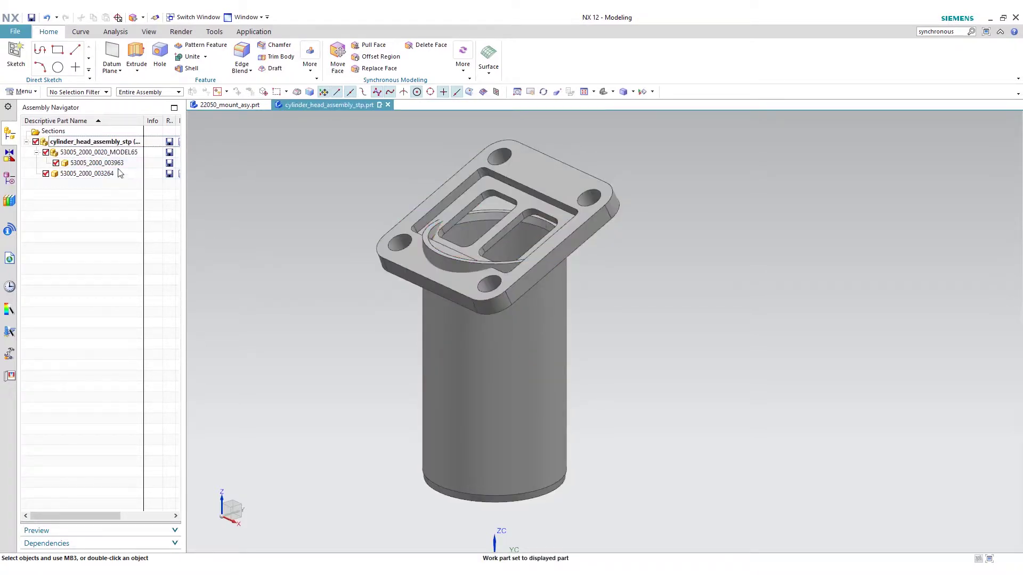
pyautogui.rightClick(102, 164)
pyautogui.click(148, 166)
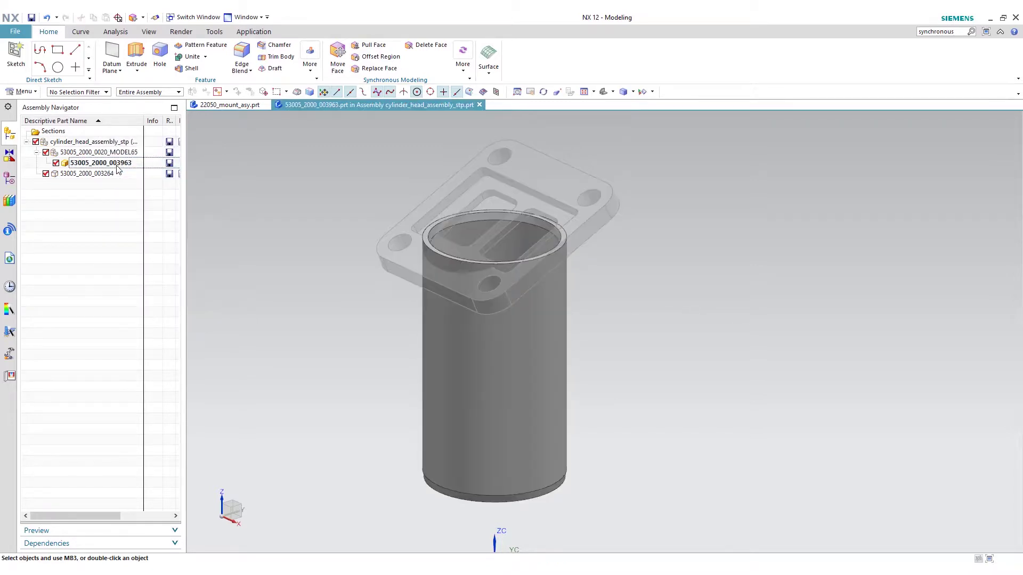
pyautogui.click(376, 57)
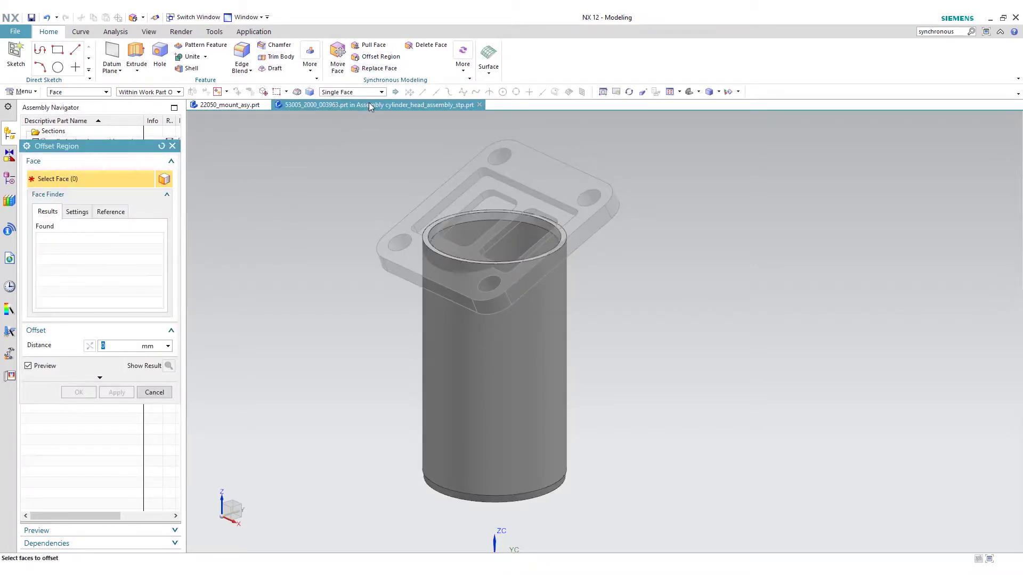
# Step: Offset the cylinder's top face upward by 23 mm with Offset Region
pyautogui.click(426, 231)
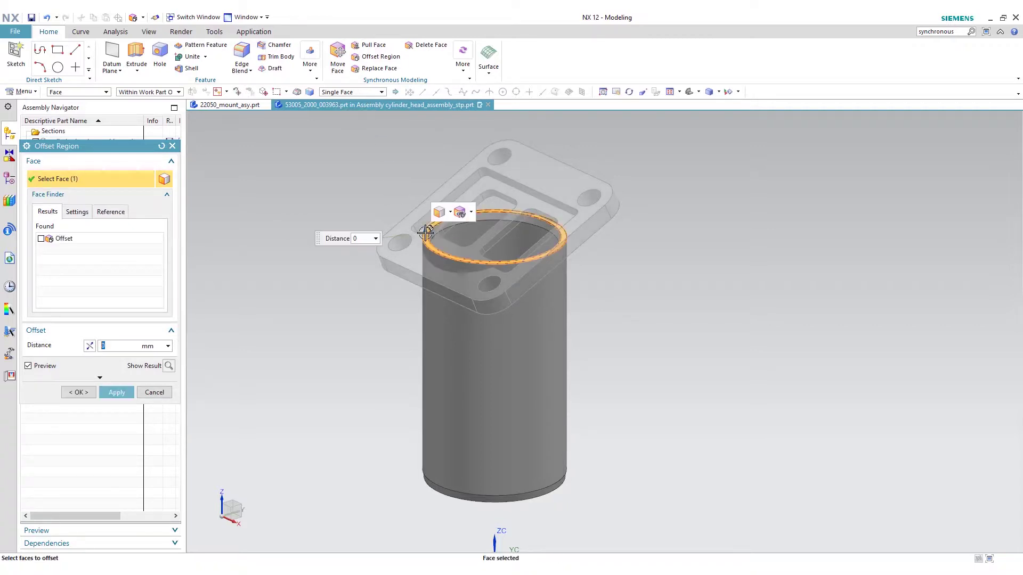
pyautogui.click(102, 345)
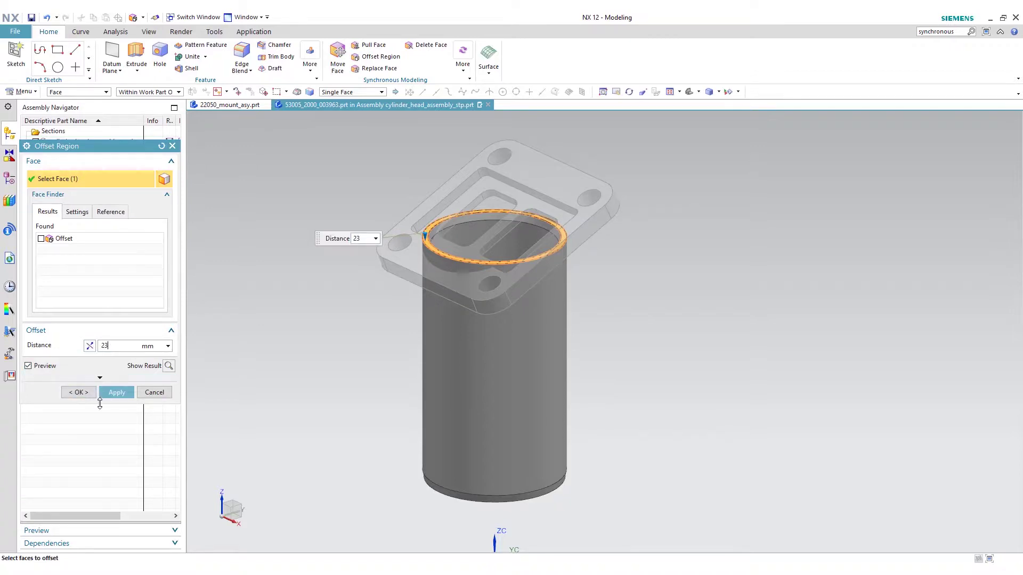
pyautogui.click(112, 393)
pyautogui.click(152, 393)
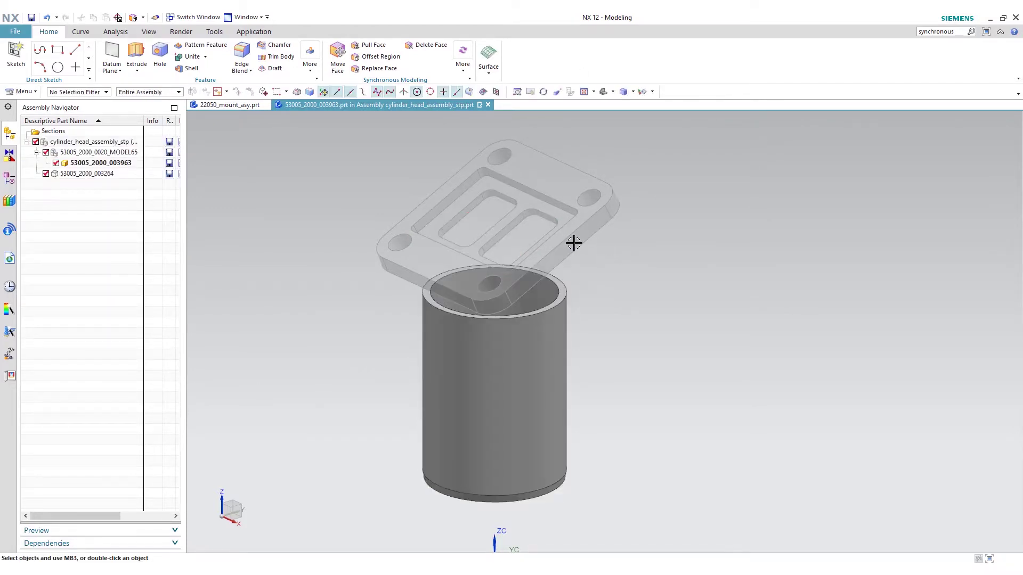
pyautogui.moveTo(574, 242); pyautogui.dragTo(539, 212, button='middle')
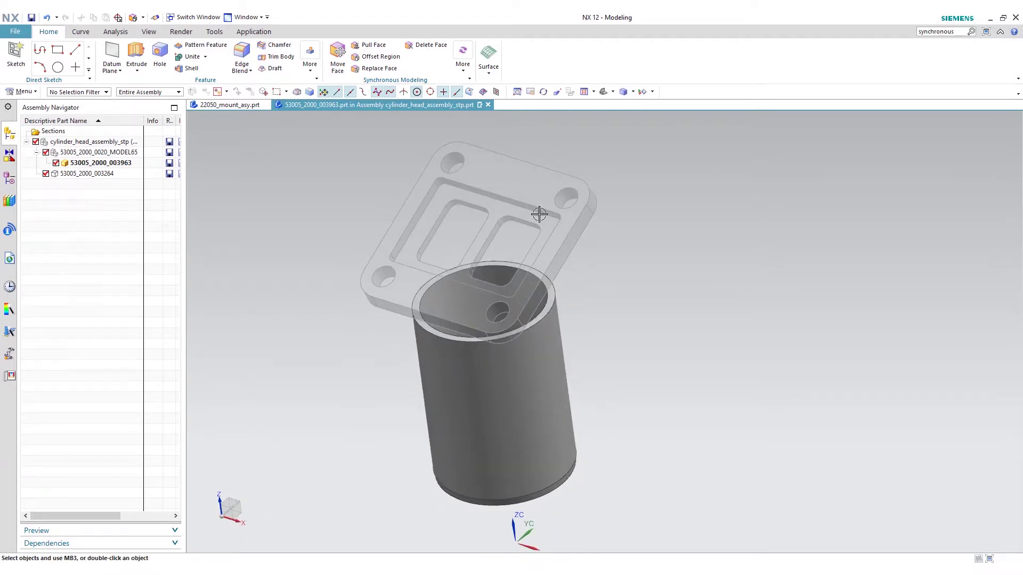
pyautogui.click(379, 68)
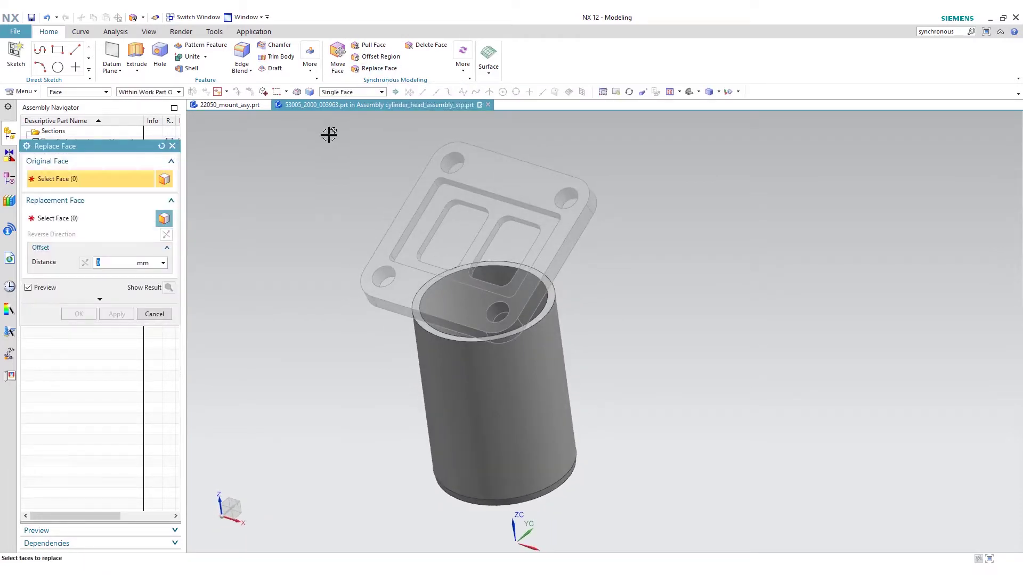
# Step: Pick the cylinder's top ring face, then a flange face using Entire Assembly scope
pyautogui.click(422, 321)
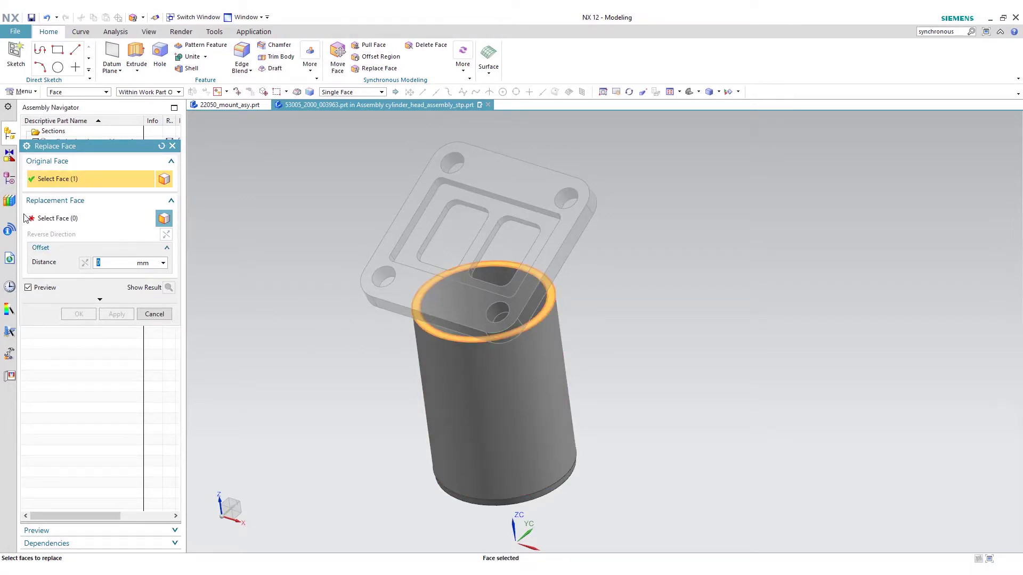
pyautogui.click(40, 220)
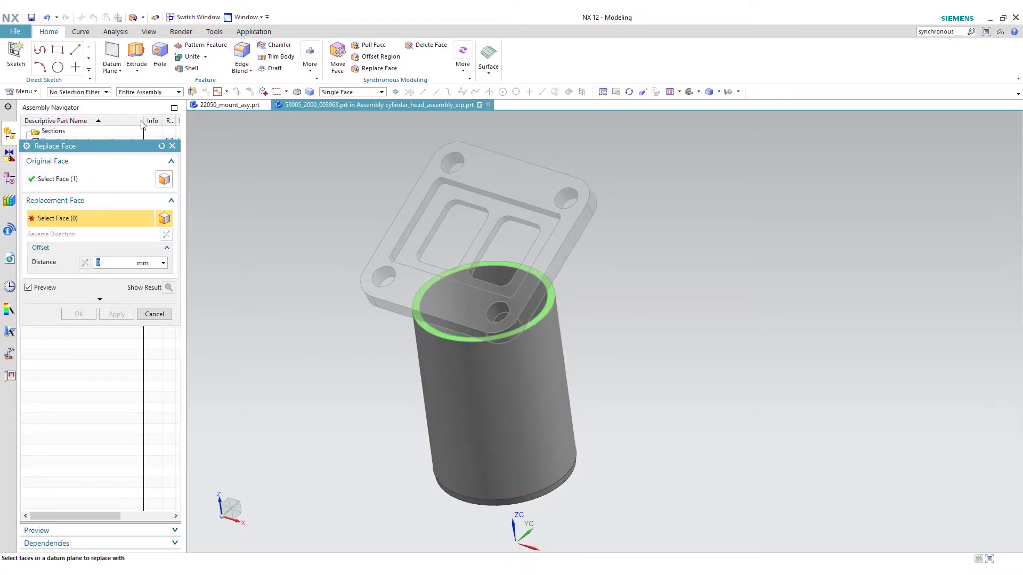
pyautogui.click(179, 93)
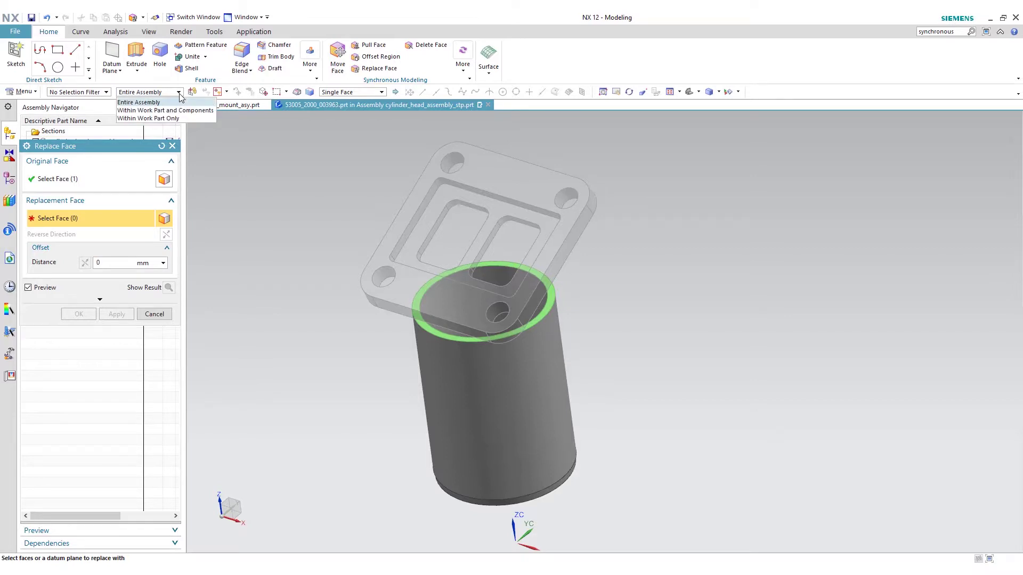
pyautogui.click(177, 103)
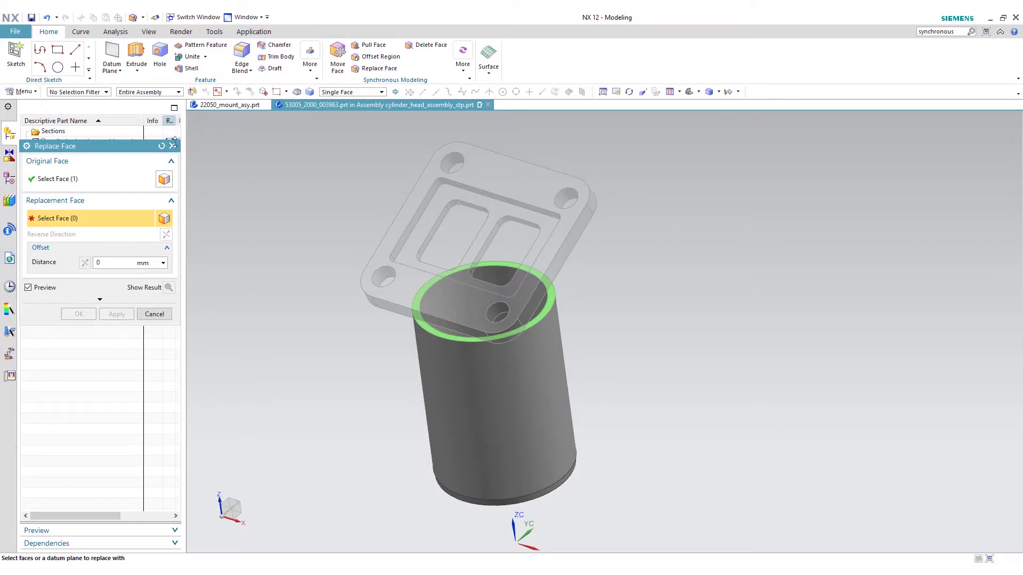
pyautogui.moveTo(418, 199); pyautogui.dragTo(327, 164, button='middle')
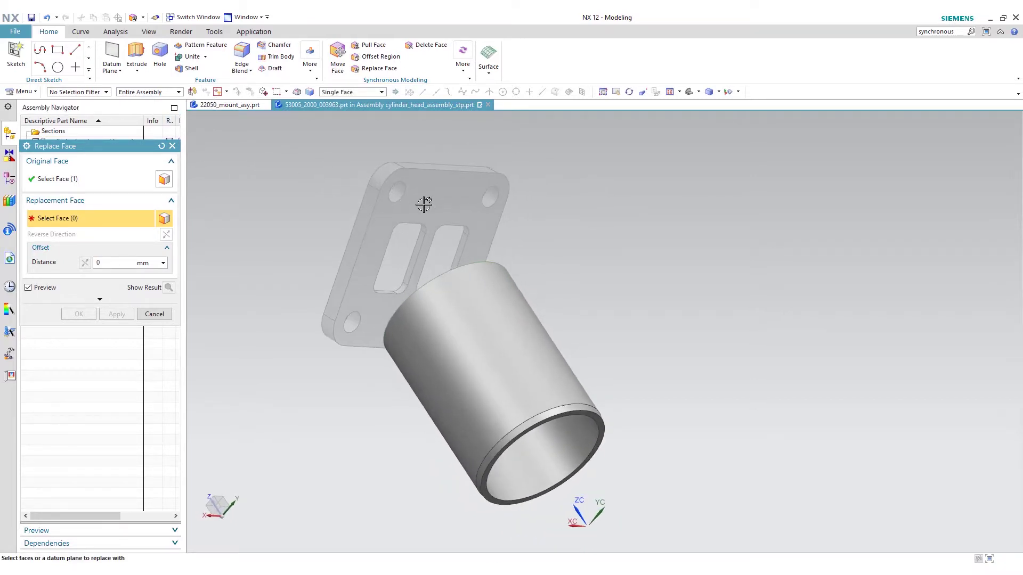
pyautogui.click(439, 194)
# Step: Clear the picked faces and close Replace Face without applying
pyautogui.moveTo(427, 275); pyautogui.dragTo(548, 266, button='middle')
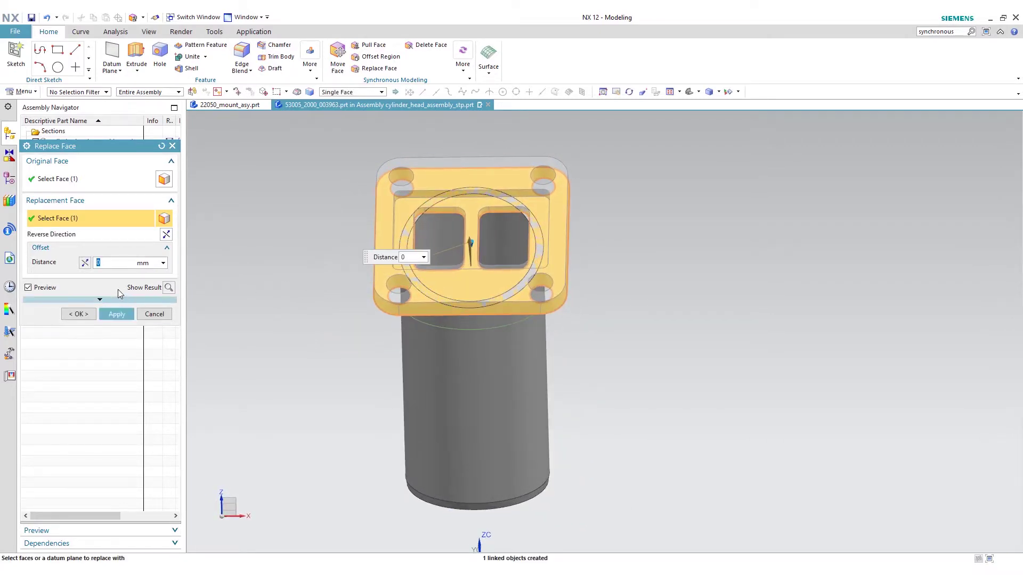
pyautogui.click(118, 314)
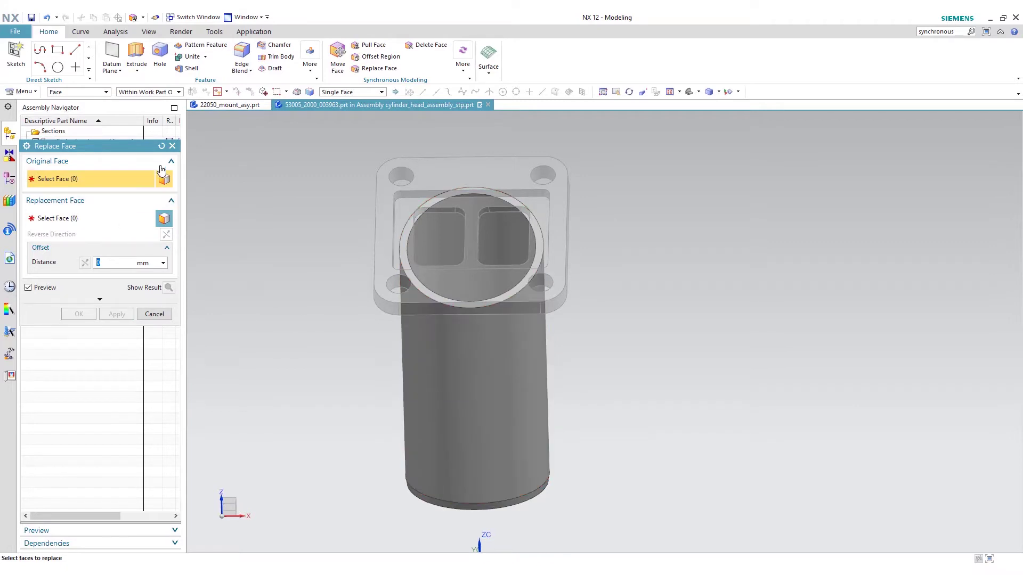
pyautogui.click(171, 146)
# Step: Make the assembly the work part, then cylinder part 53005_2000_003963 again
pyautogui.rightClick(73, 143)
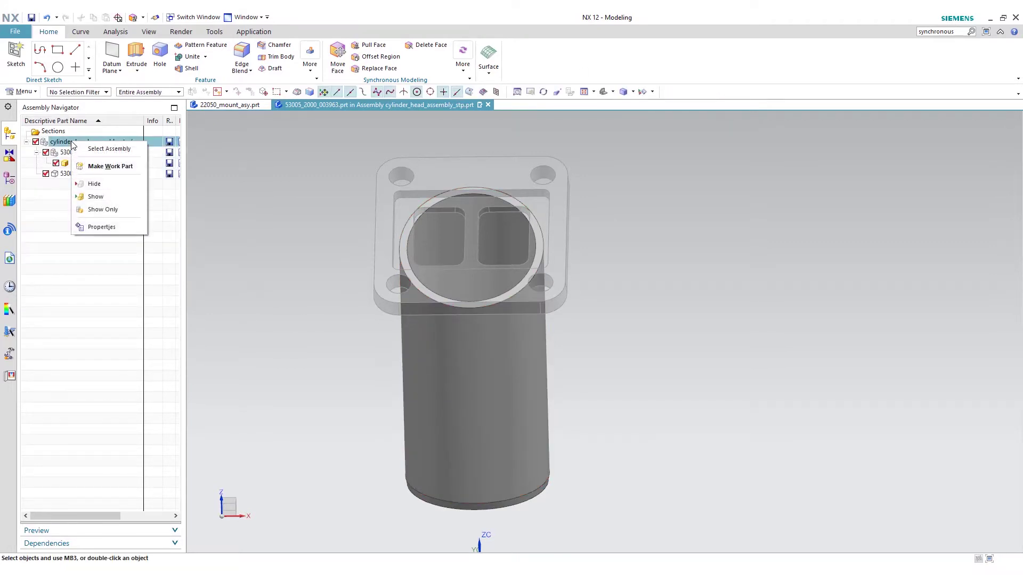
pyautogui.click(92, 165)
pyautogui.moveTo(400, 356)
pyautogui.mouseDown(button='middle')
pyautogui.moveTo(318, 336)
pyautogui.moveTo(379, 333)
pyautogui.moveTo(383, 359)
pyautogui.moveTo(373, 348)
pyautogui.mouseUp(button='middle')
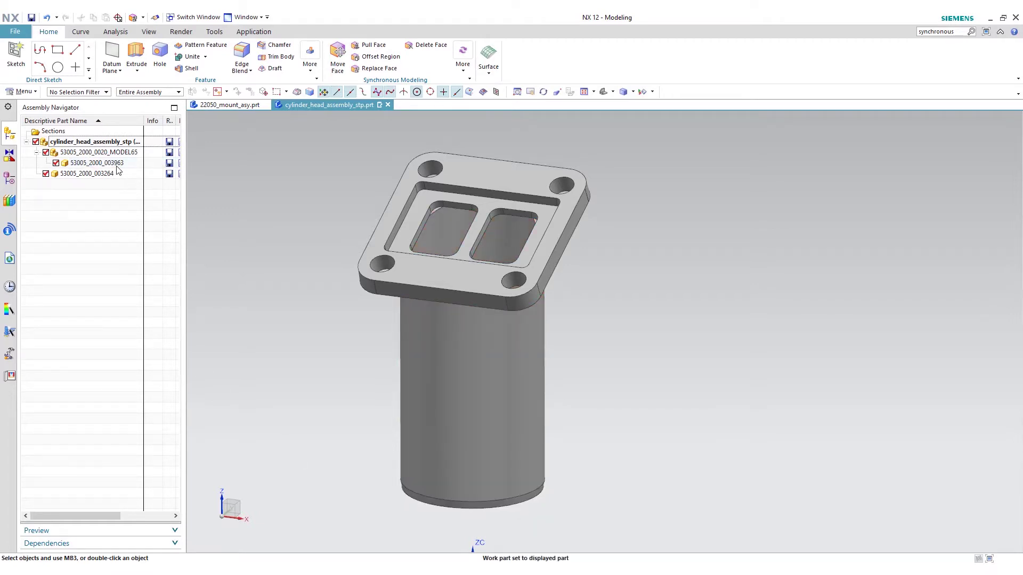
pyautogui.rightClick(117, 165)
pyautogui.click(133, 174)
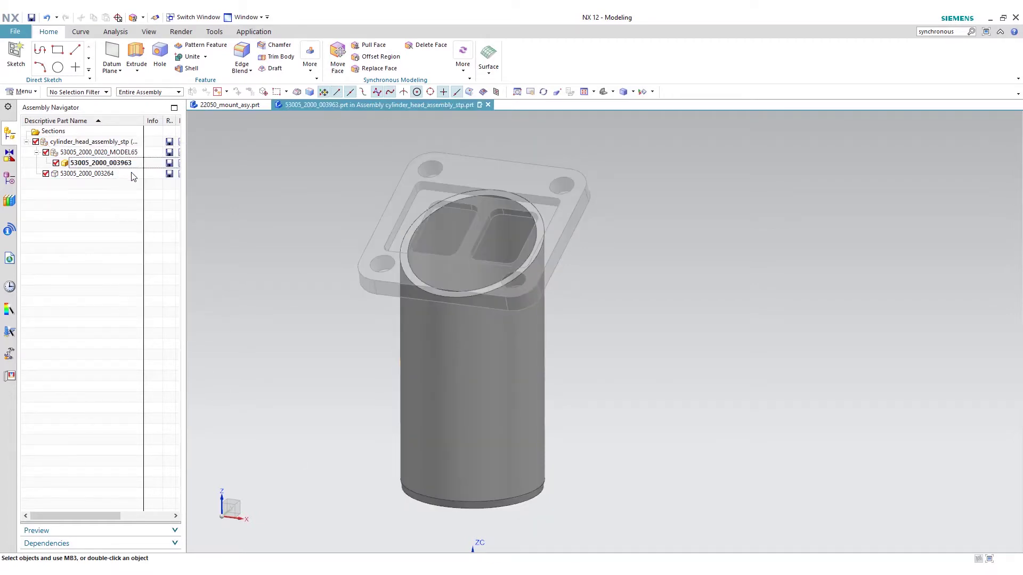
# Step: Resize the cylinder's bottom chamfer offset from 5 to 8 mm
pyautogui.click(463, 65)
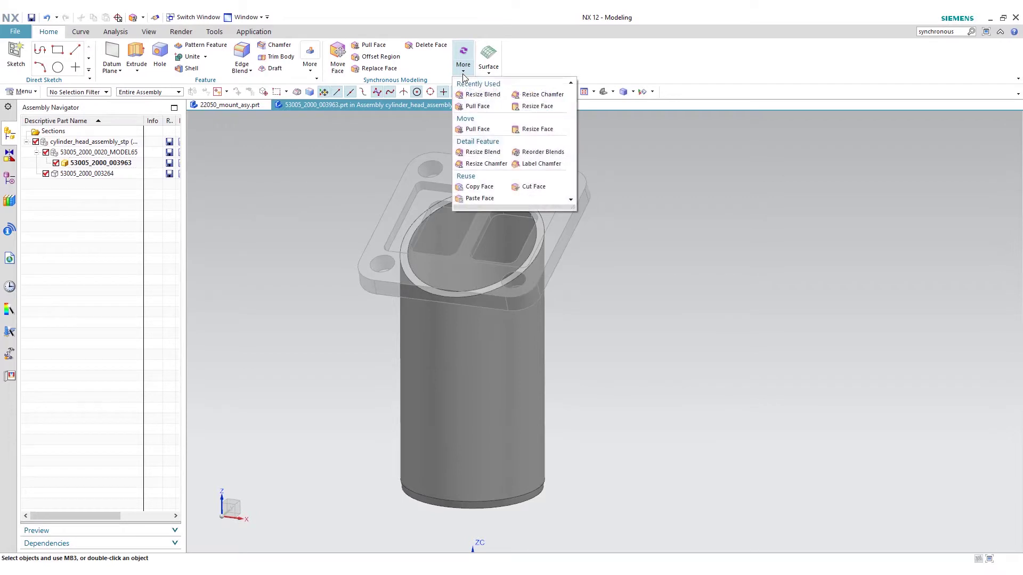
pyautogui.click(485, 163)
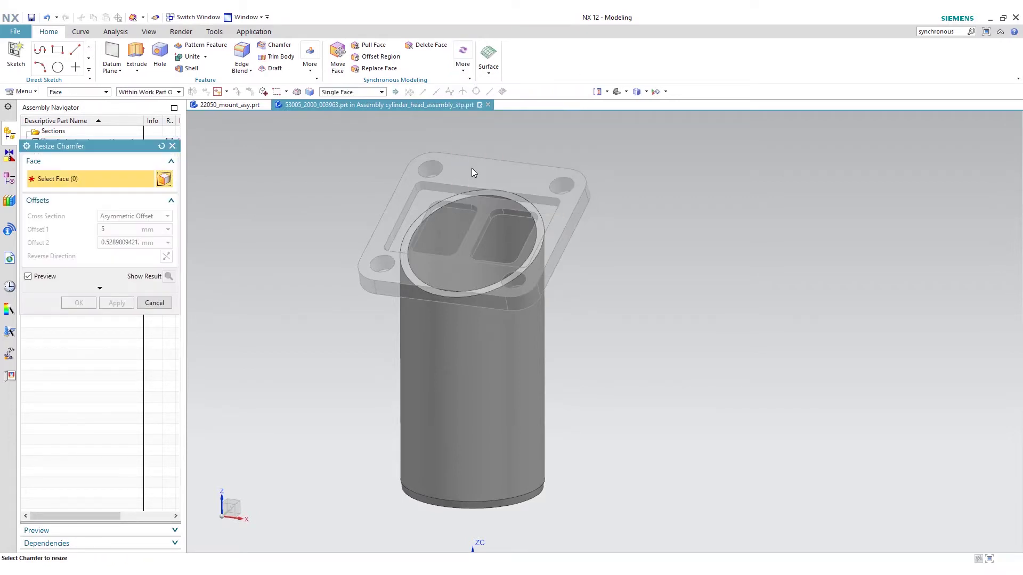
pyautogui.click(443, 499)
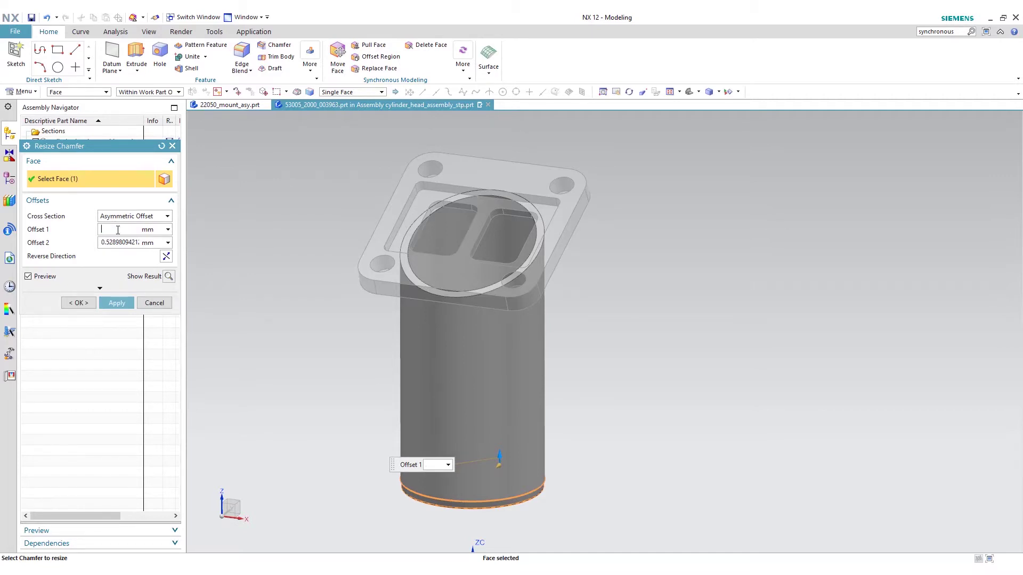
pyautogui.click(135, 229)
pyautogui.write('8')
pyautogui.press('Return')
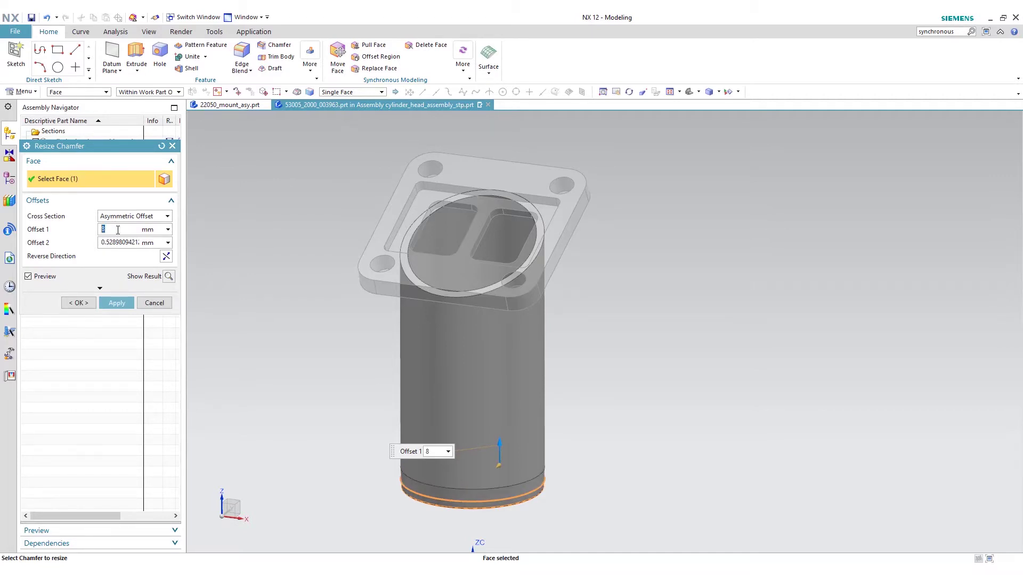
pyautogui.click(116, 303)
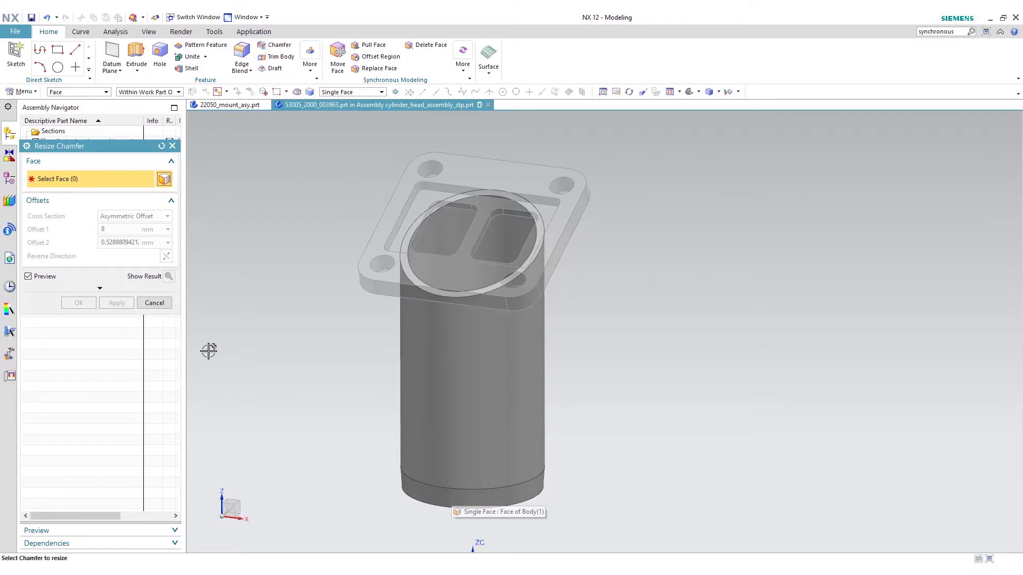
pyautogui.click(155, 303)
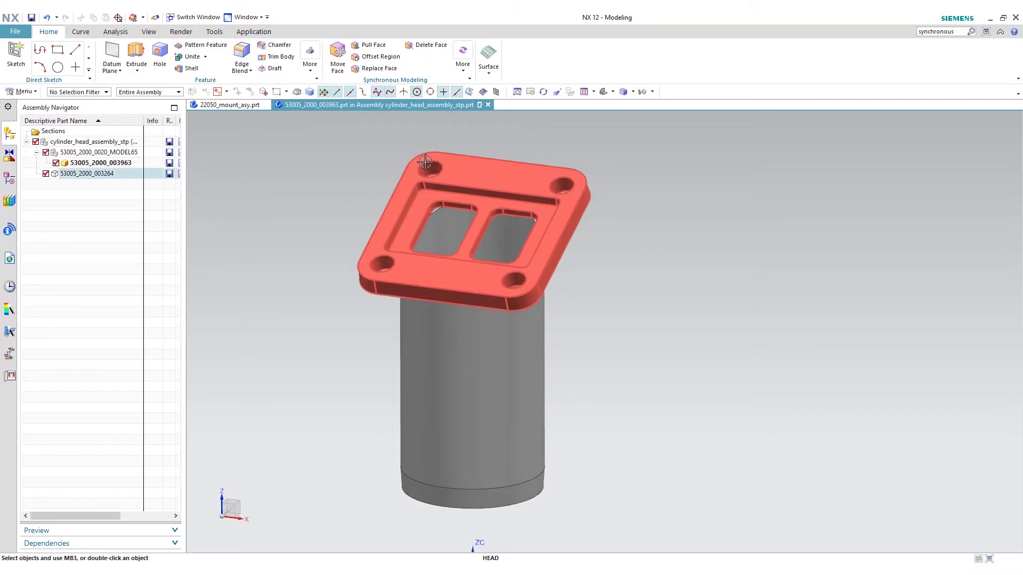
# Step: Make flange part 53005_2000_003264 the work part
pyautogui.rightClick(89, 178)
pyautogui.click(95, 184)
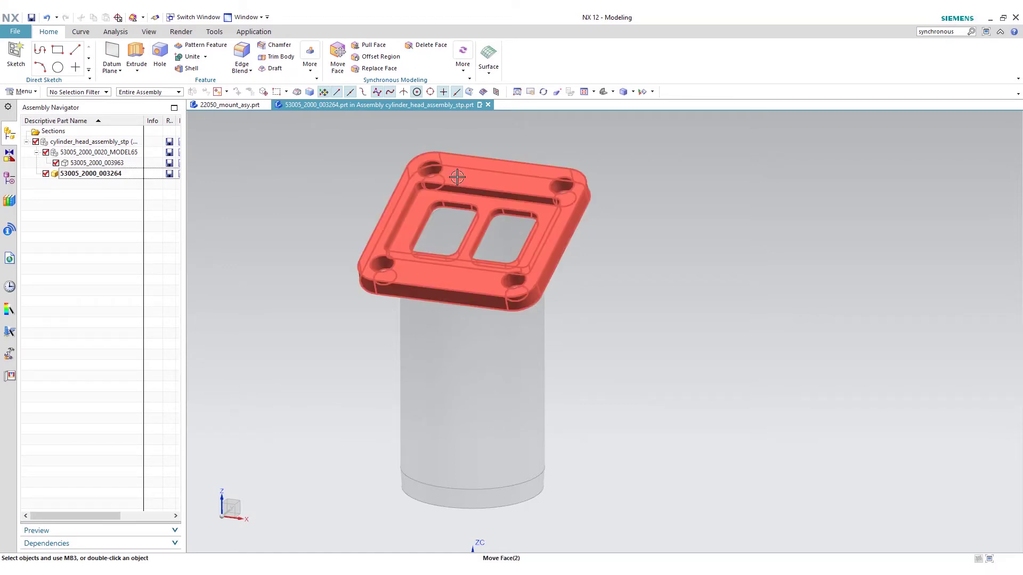
pyautogui.click(429, 50)
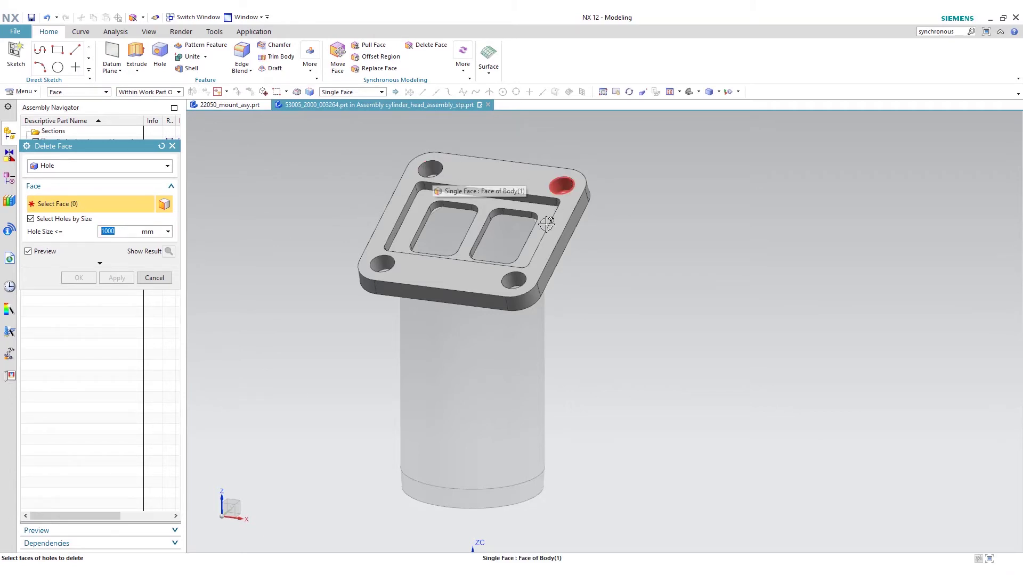
# Step: Delete all four flange bolt holes using the Hole face type
pyautogui.click(123, 168)
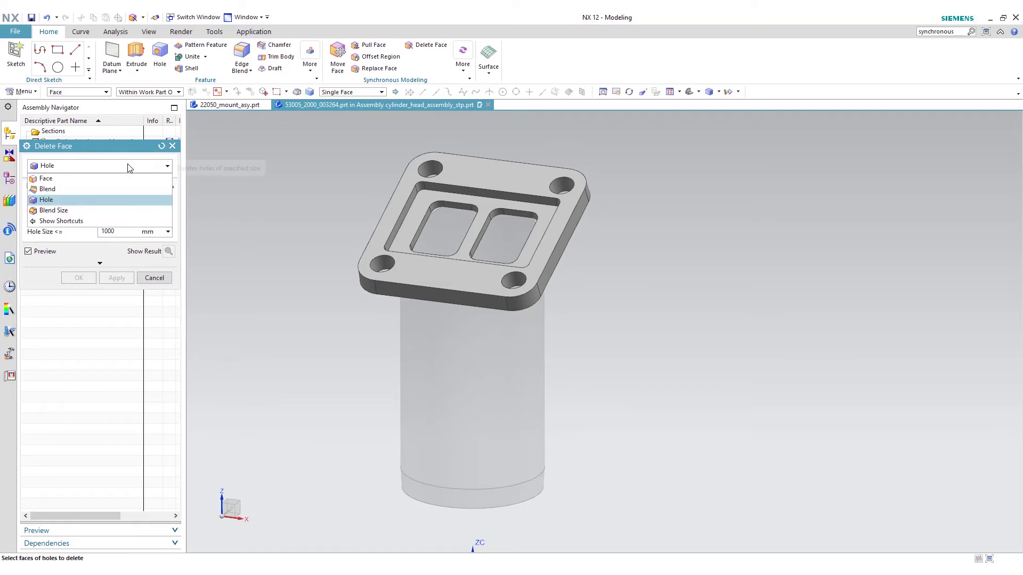
pyautogui.click(71, 202)
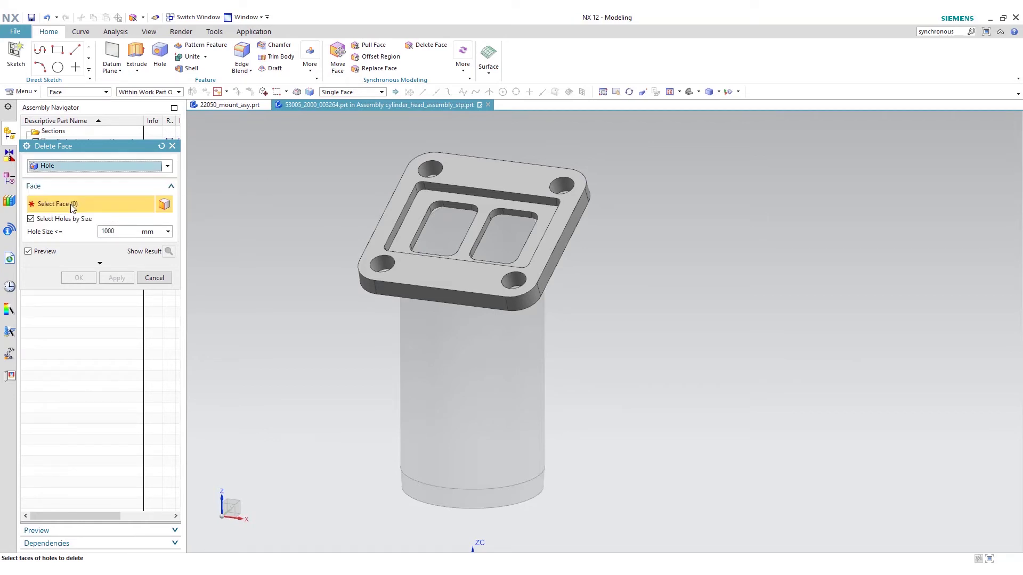
pyautogui.click(432, 166)
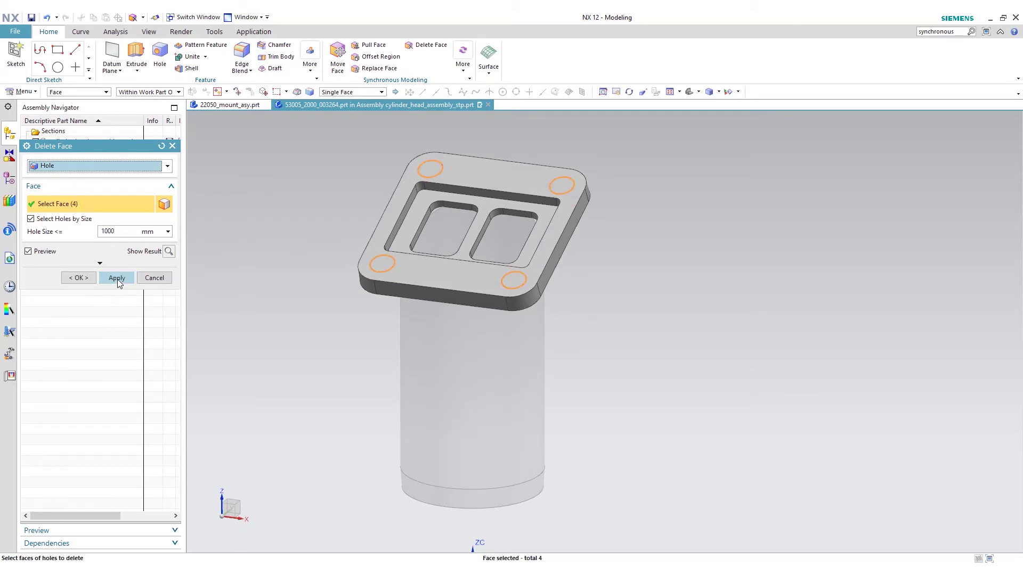
pyautogui.click(118, 280)
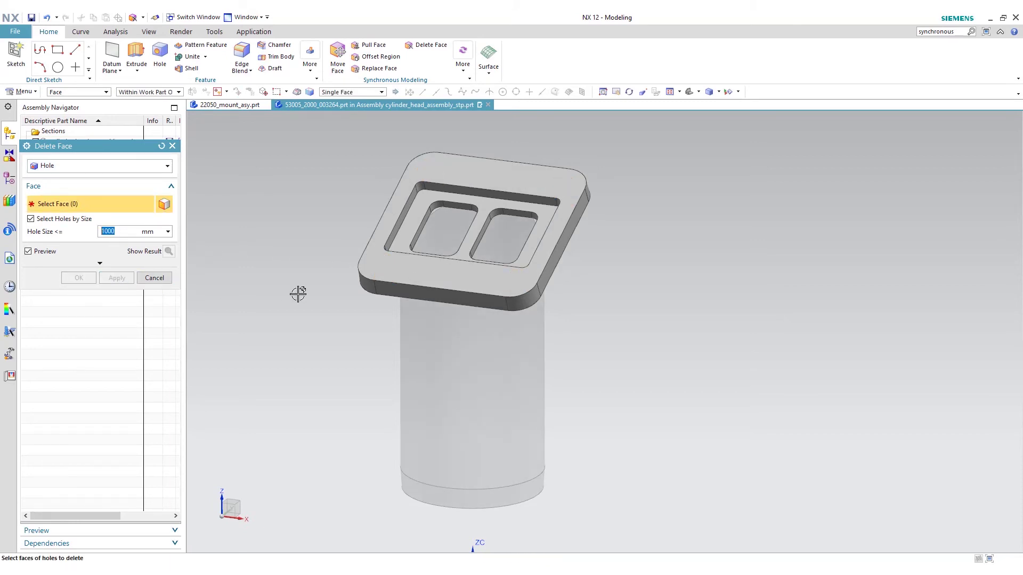
pyautogui.click(154, 279)
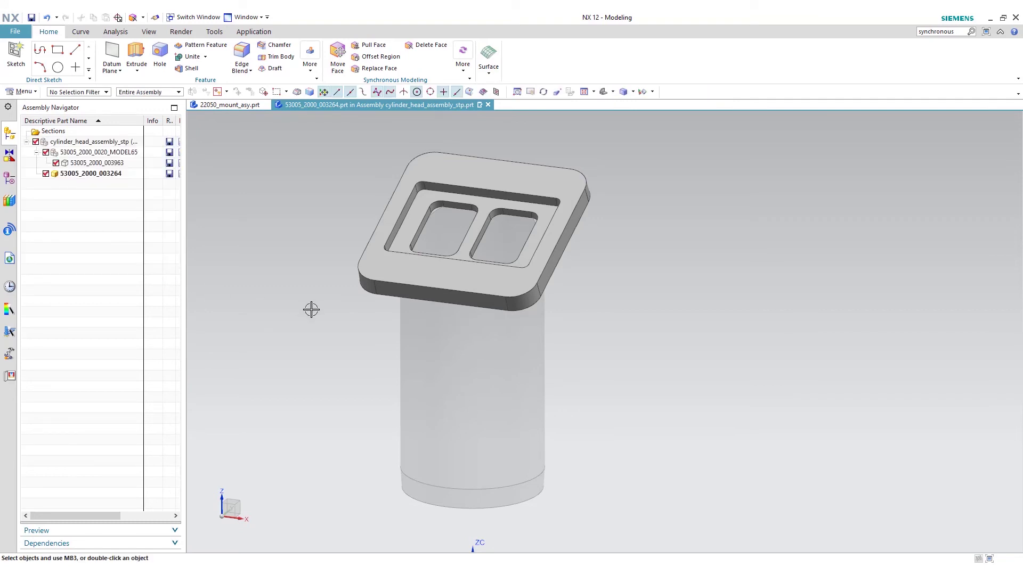
pyautogui.rightClick(128, 143)
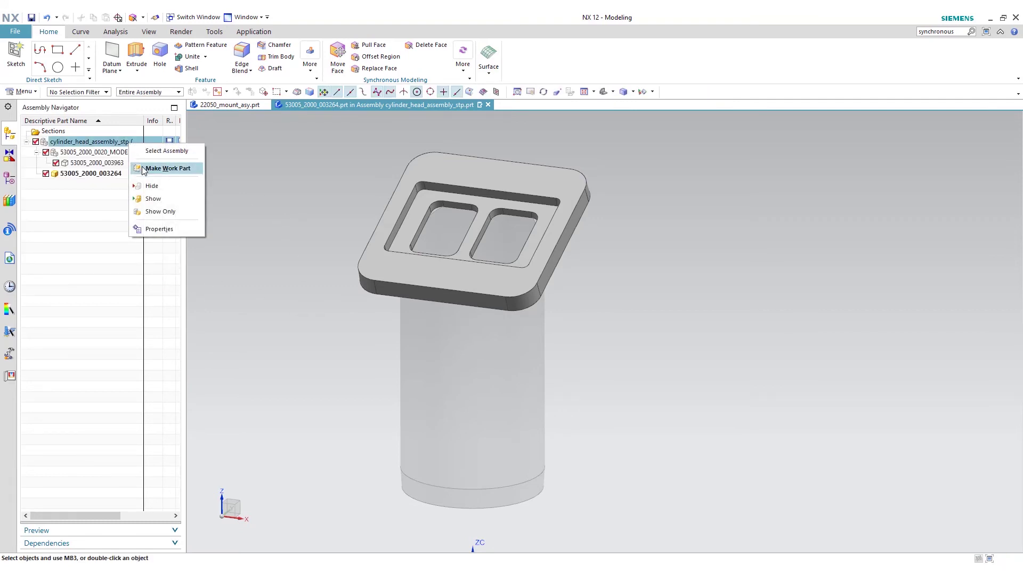
# Step: Make cylinder_head_assembly_stp the work part
pyautogui.click(163, 169)
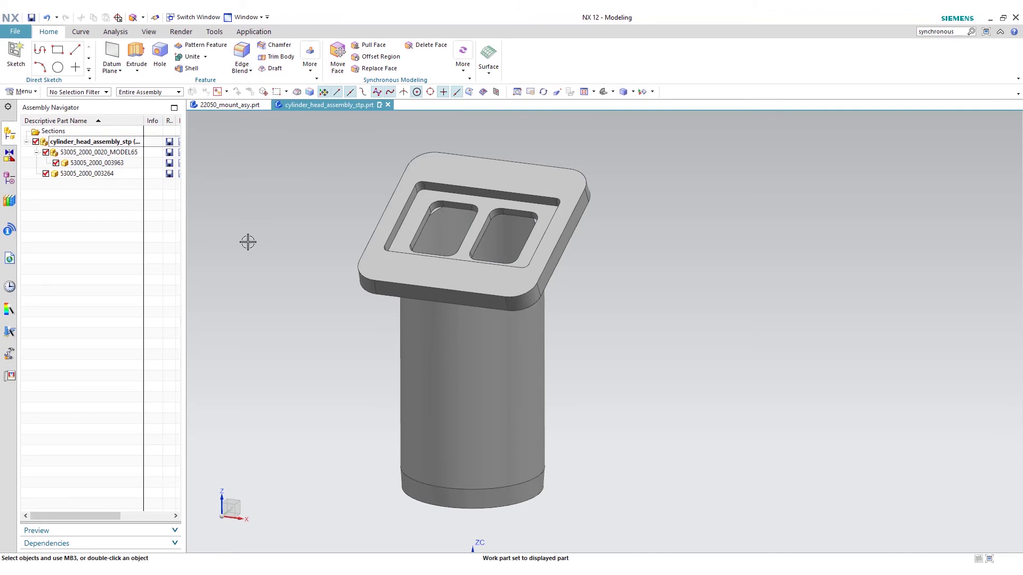